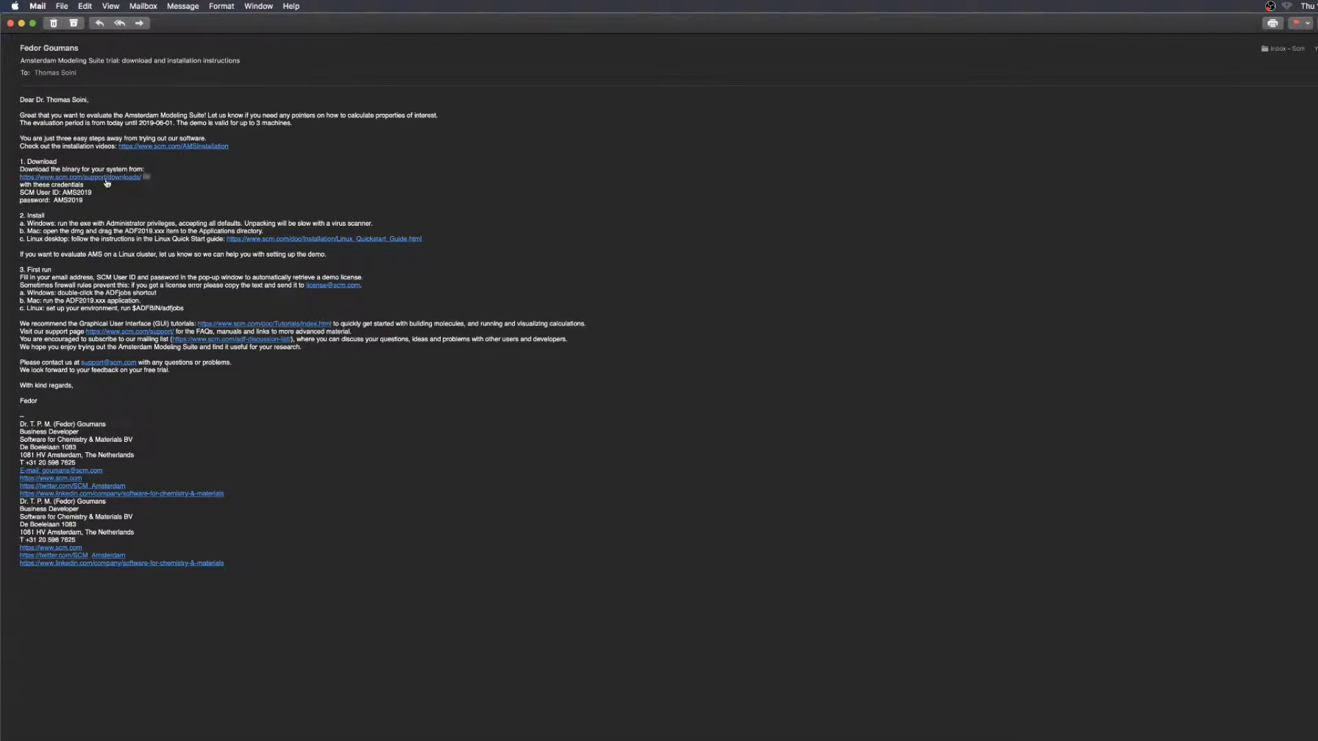
Step: Log in to the SCM downloads site as AMS2019 and download the macOS adf2019.102 installer
mouse_move(80, 177)
click(108, 178)
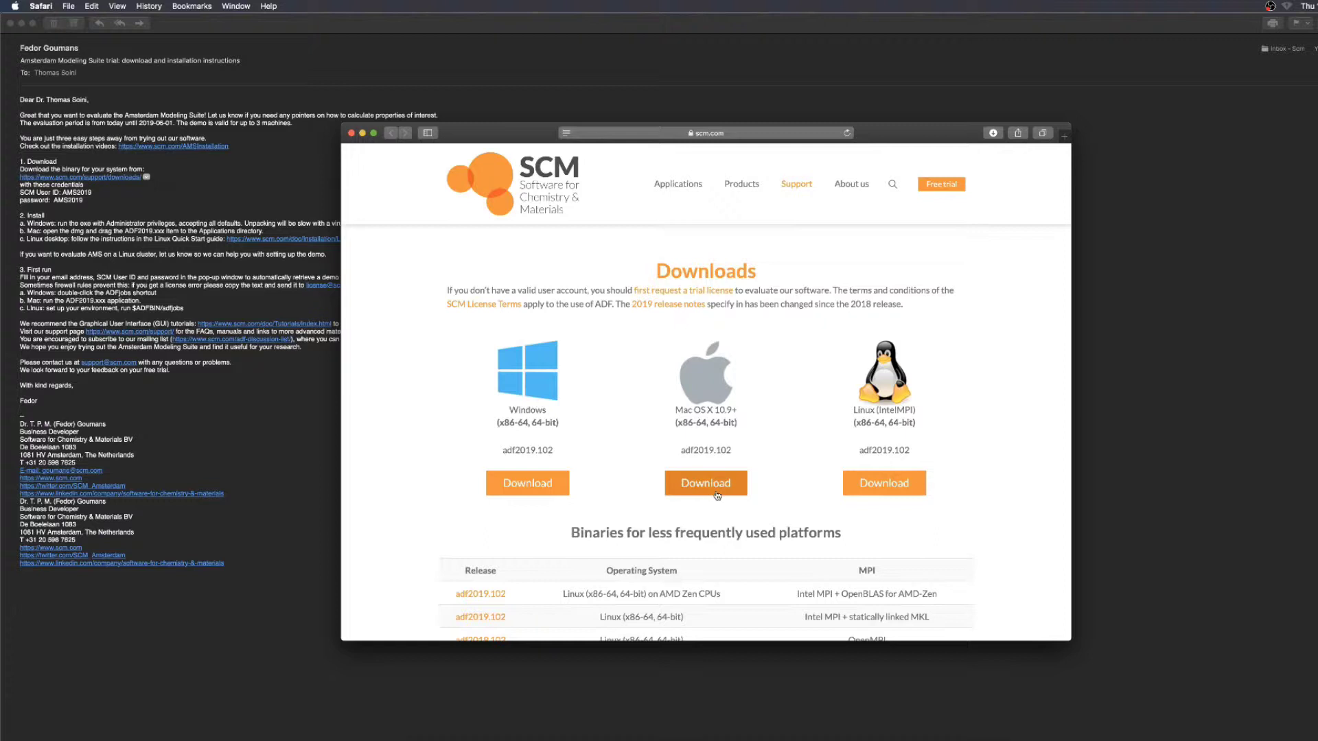
click(717, 491)
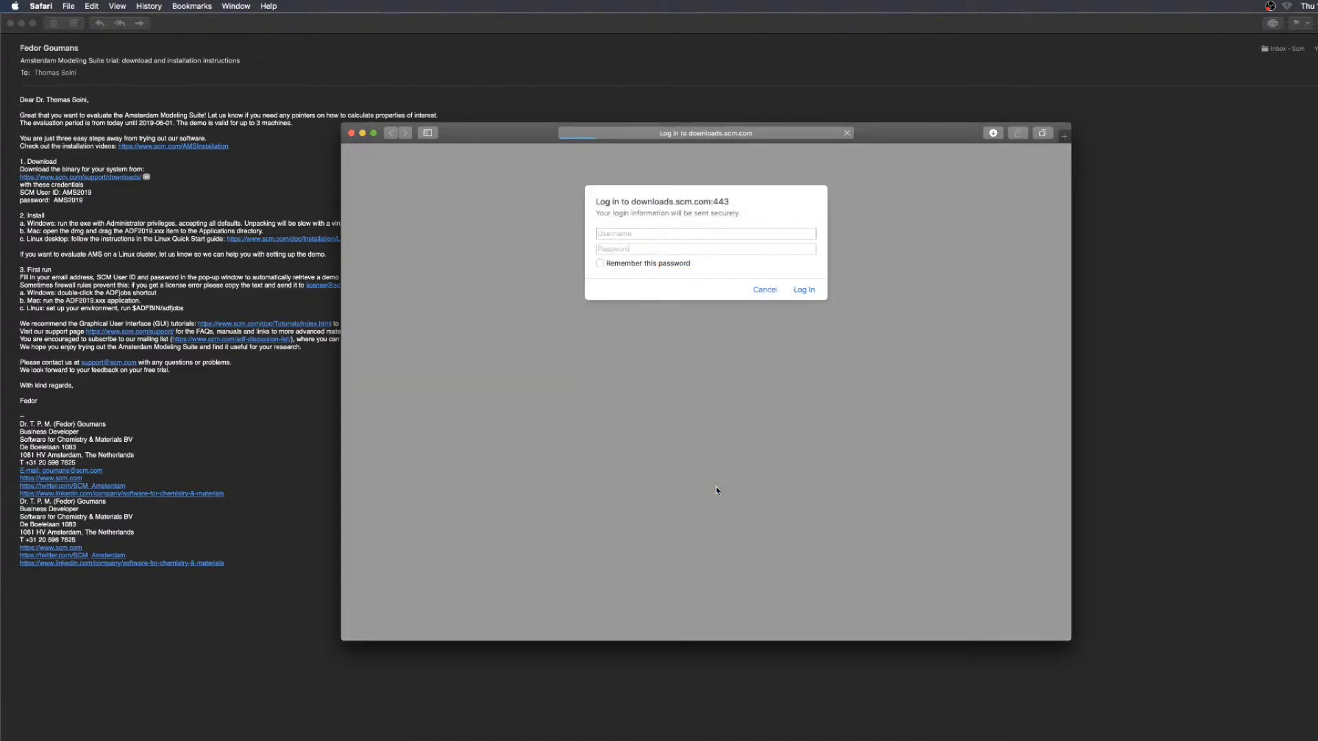
text(AMS)
text(2019)
key(Tab)
key(Return)
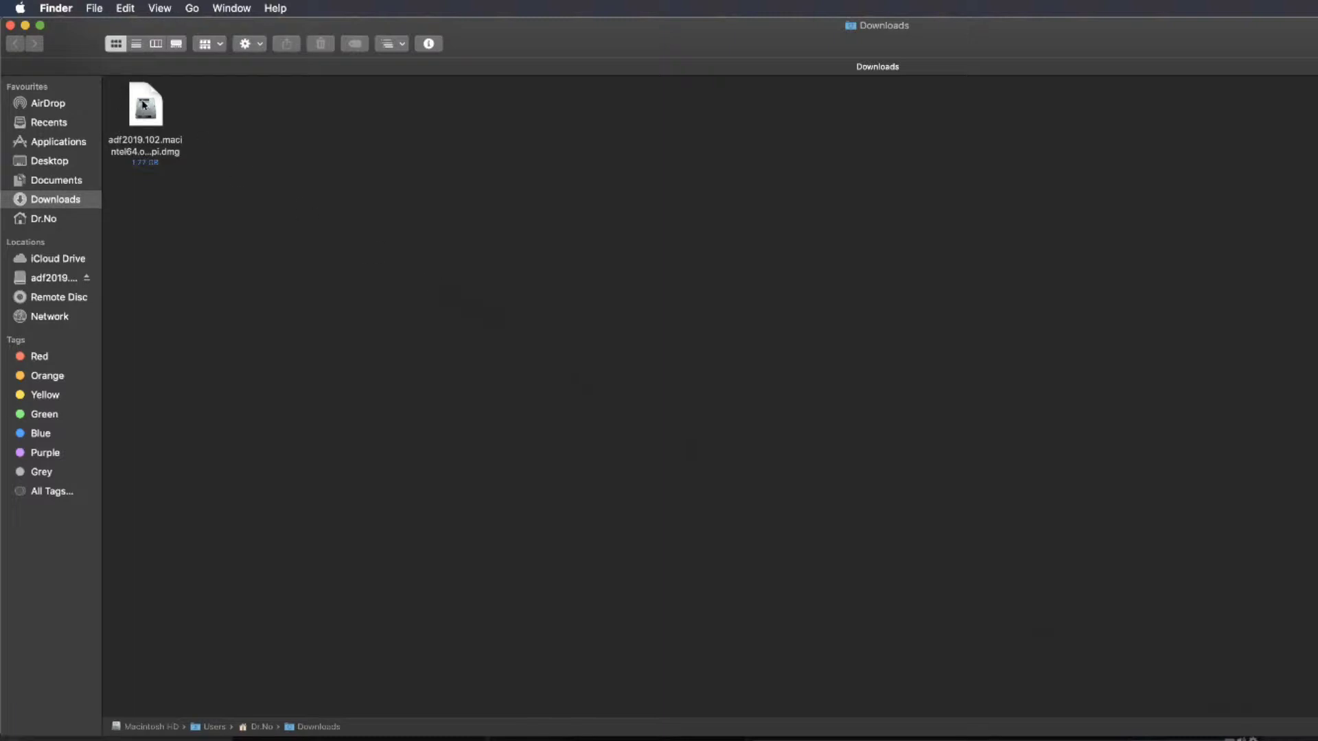
Step: Mount the adf2019.102 disk image and drag ADF2019.102 onto the Applications folder
click(144, 104)
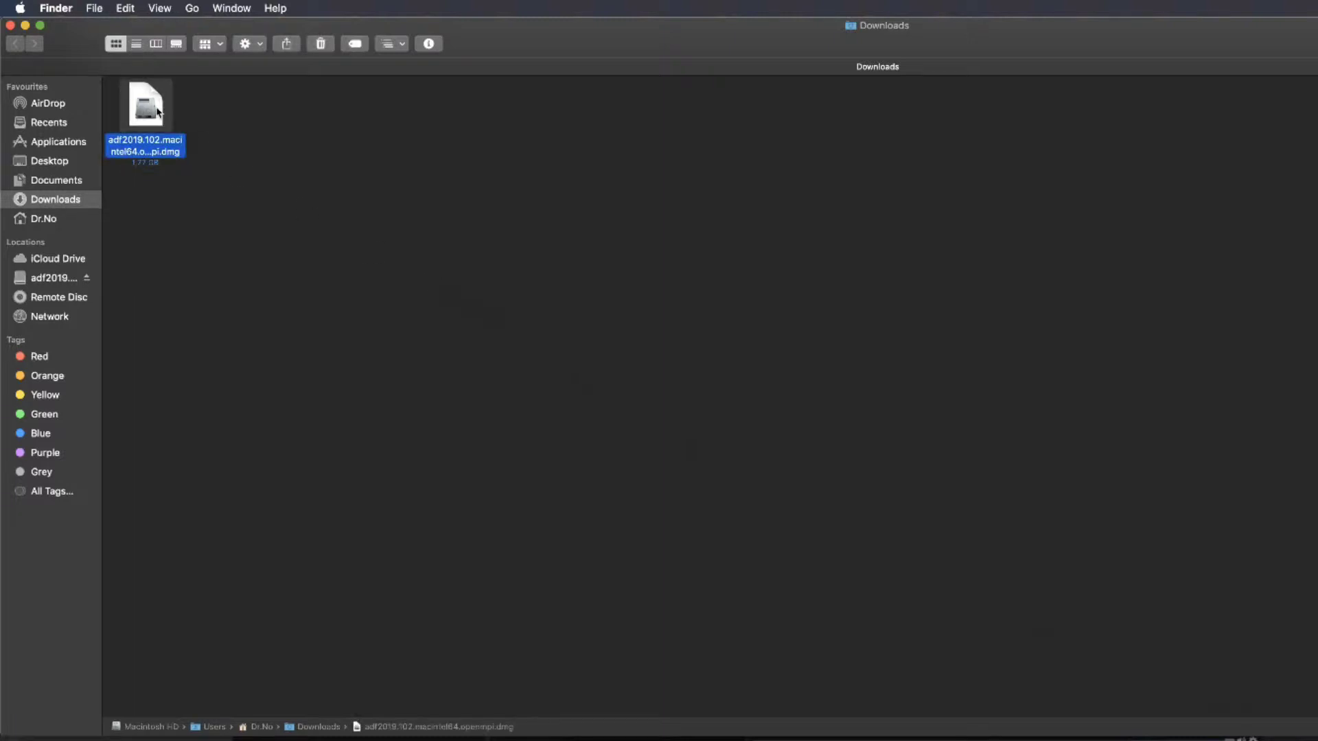
double_click(157, 111)
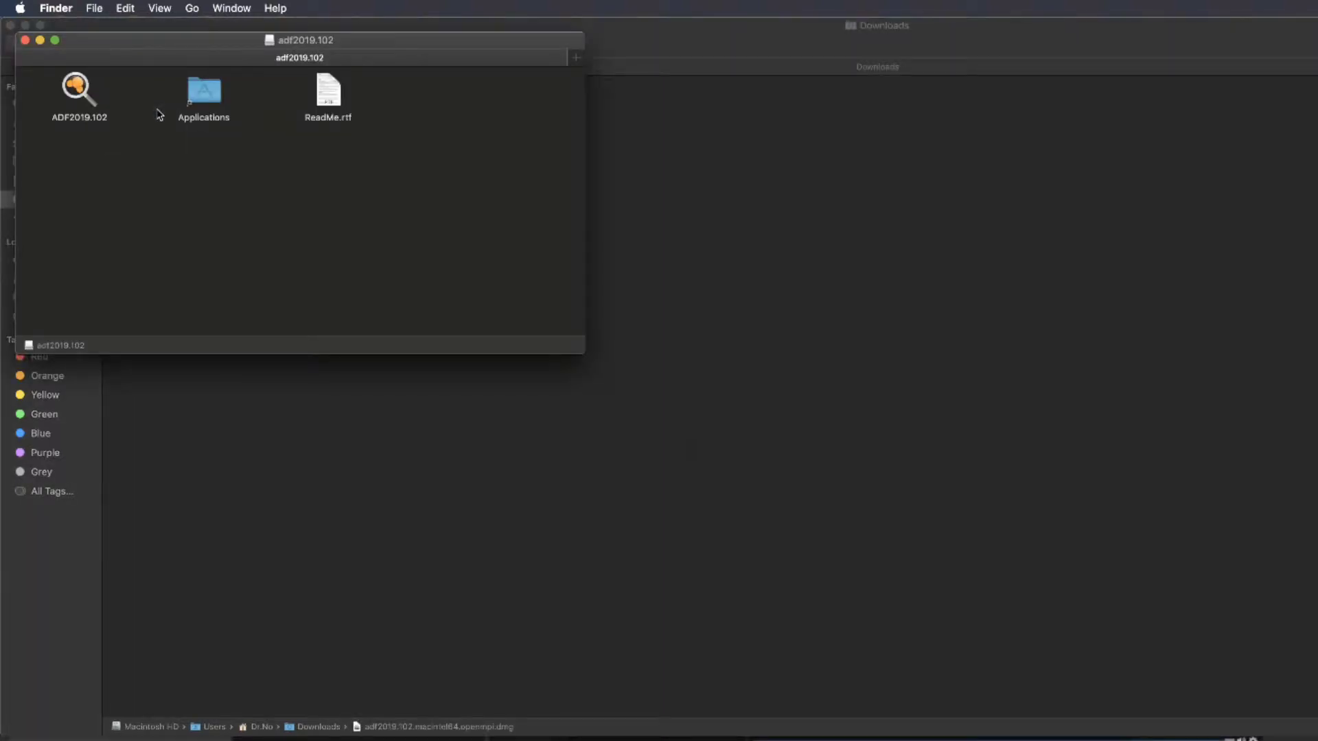
drag(81, 96, 199, 100)
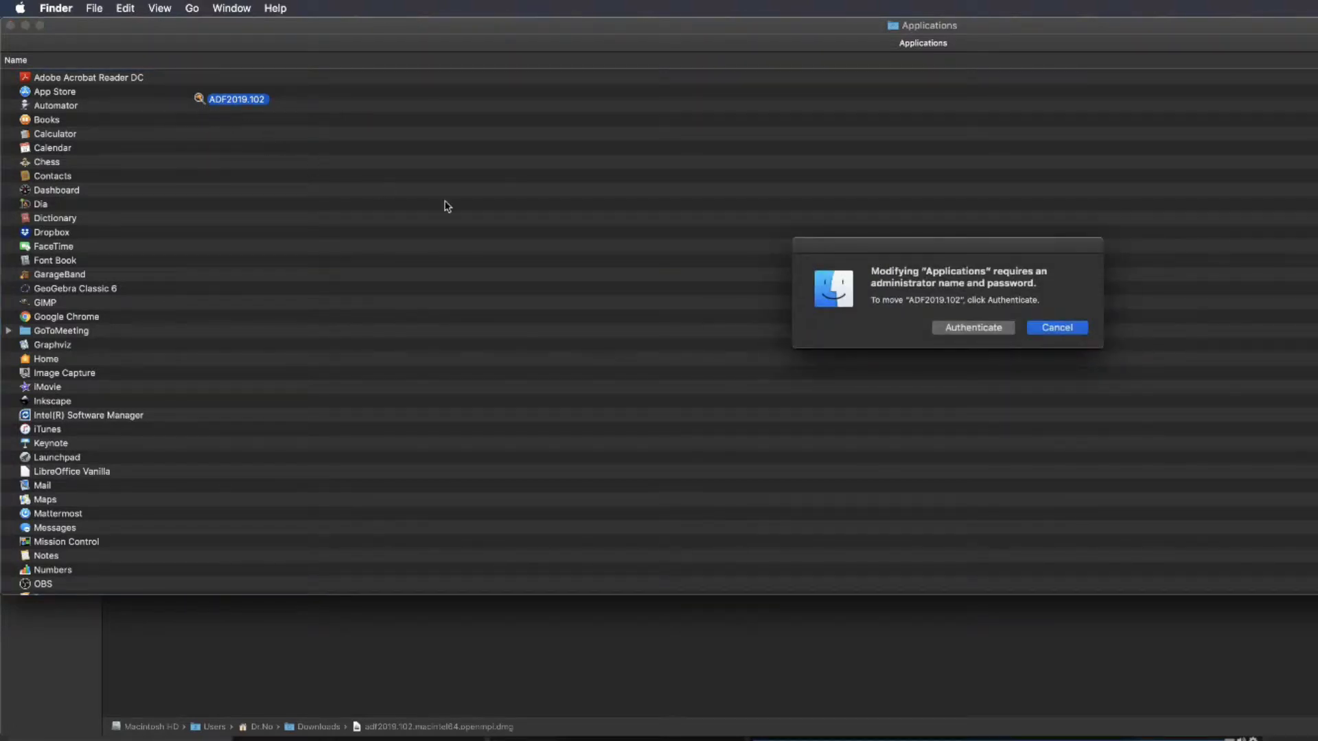
Step: Authenticate as administrator 'soini' so ADF2019.102 finishes copying into Applications
click(987, 332)
click(988, 332)
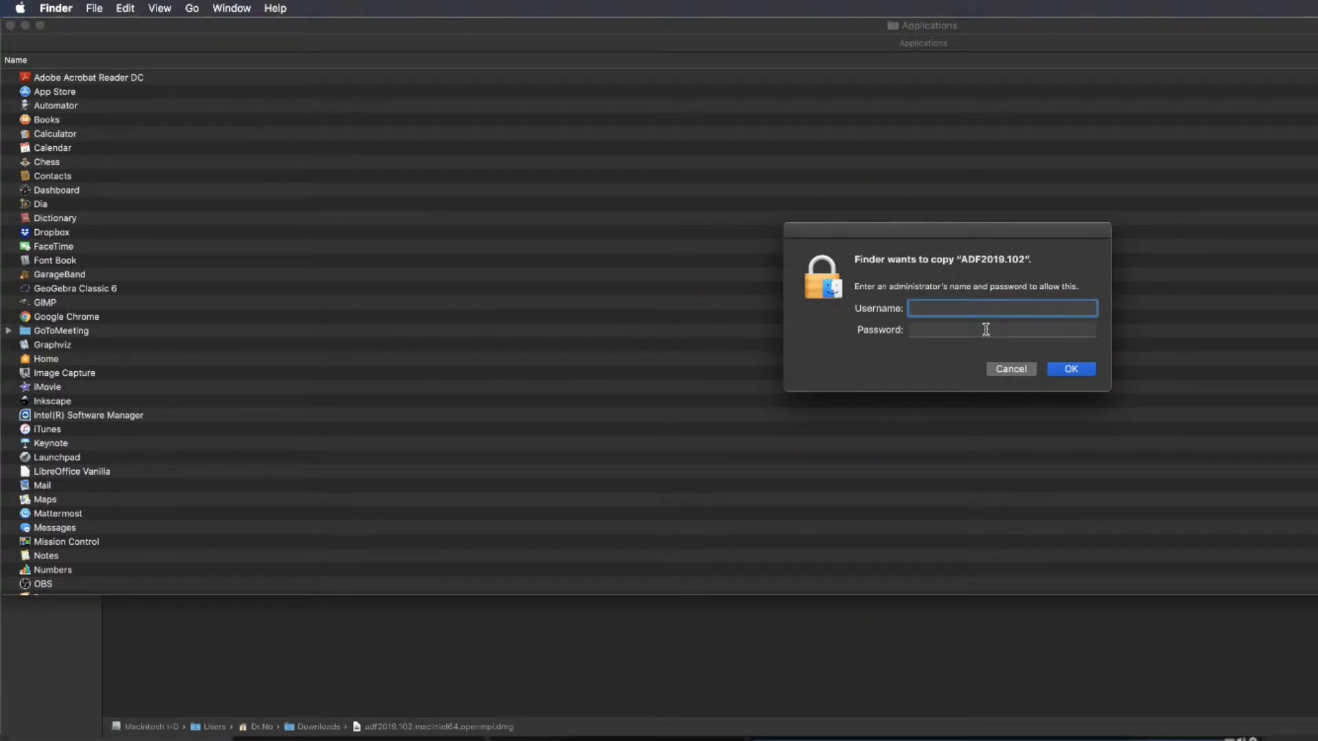
text(soini)
key(Tab)
text(•)
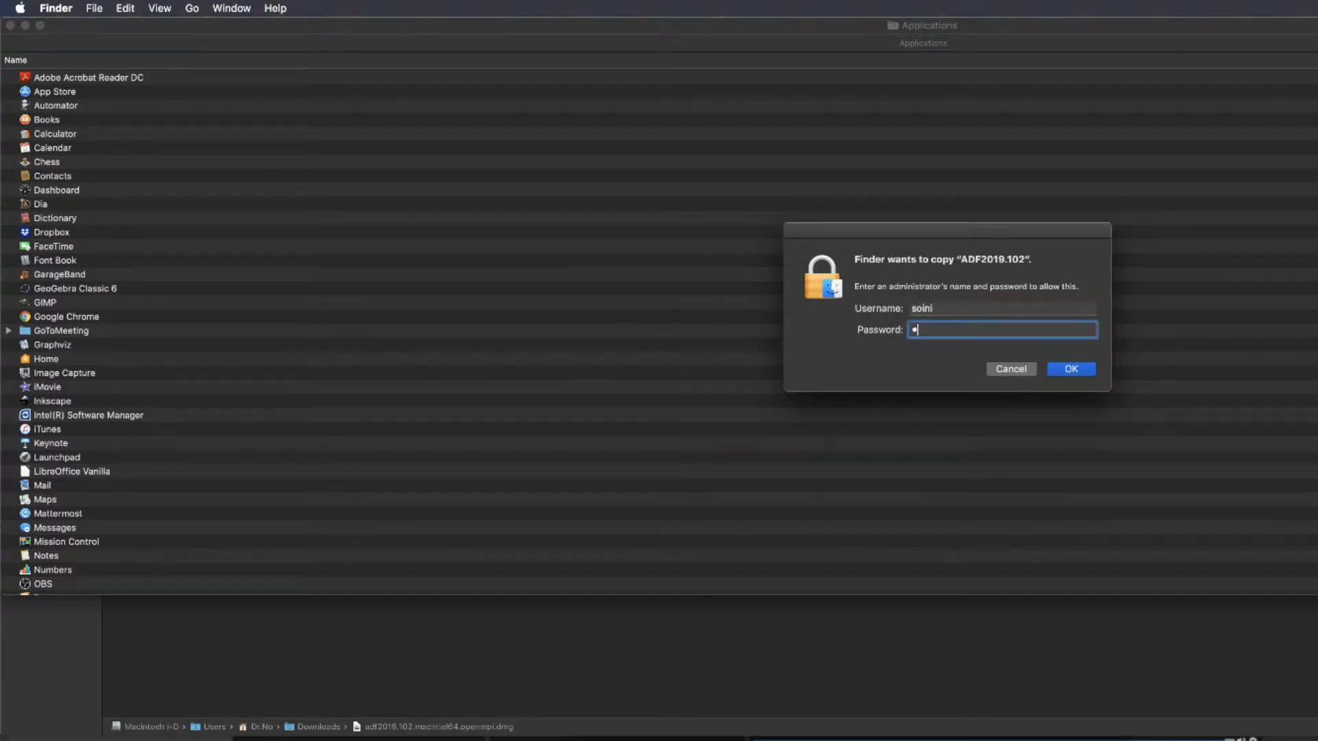
text(•••••••••)
key(Return)
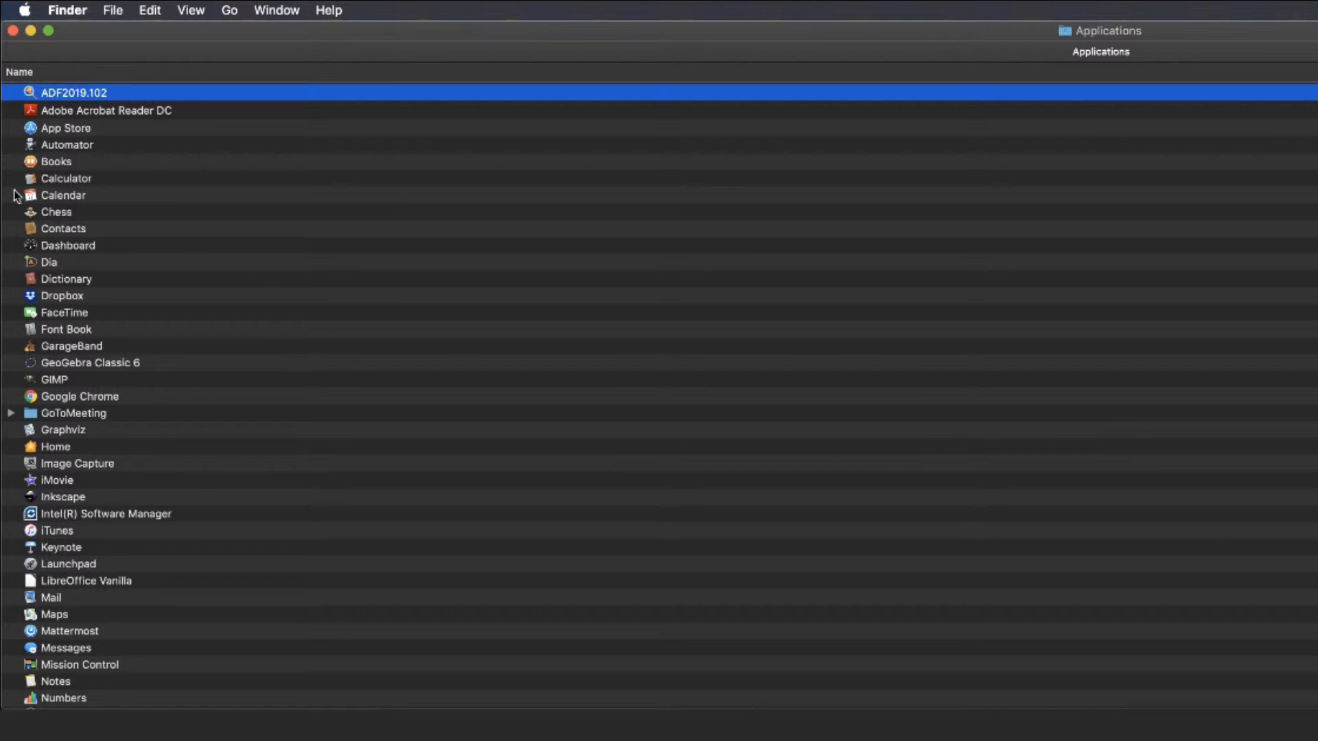
Step: Launch ADF2019.102 from the Applications folder
double_click(41, 99)
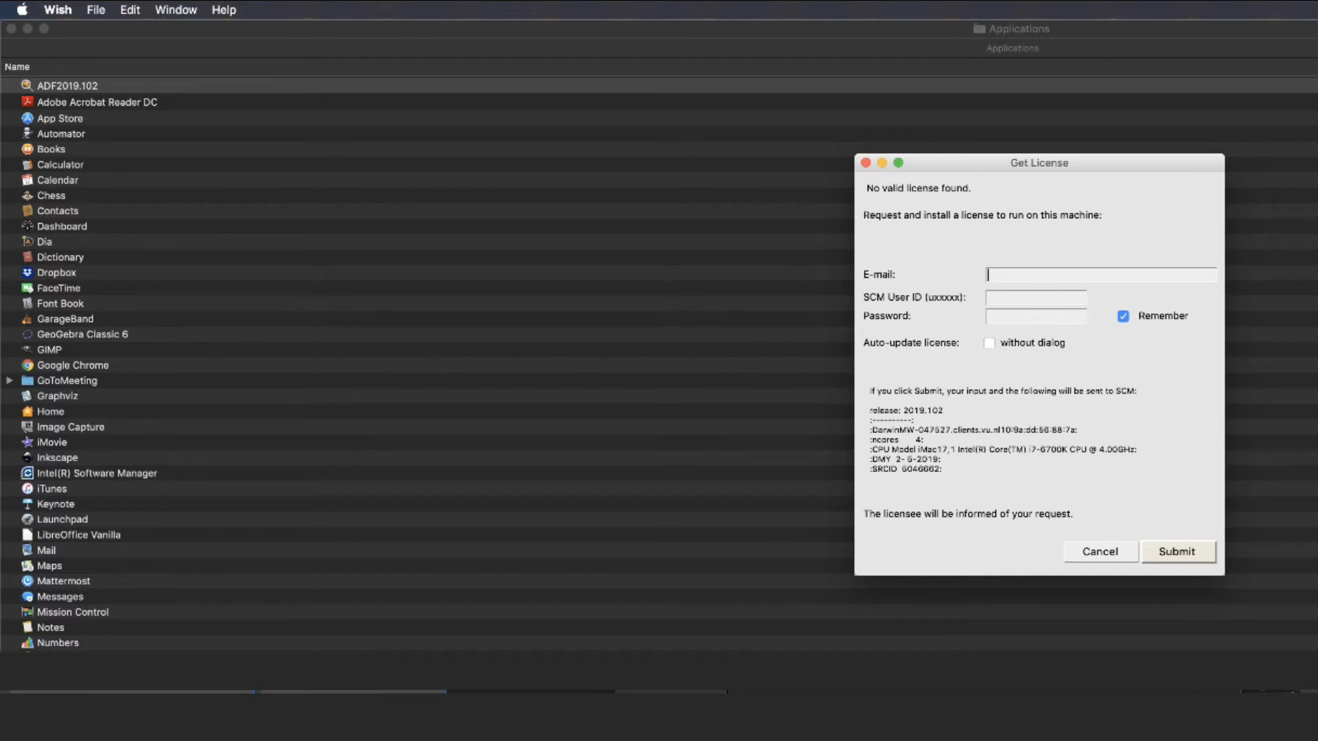
key(Tab)
text(AMS)
text(2019)
key(Tab)
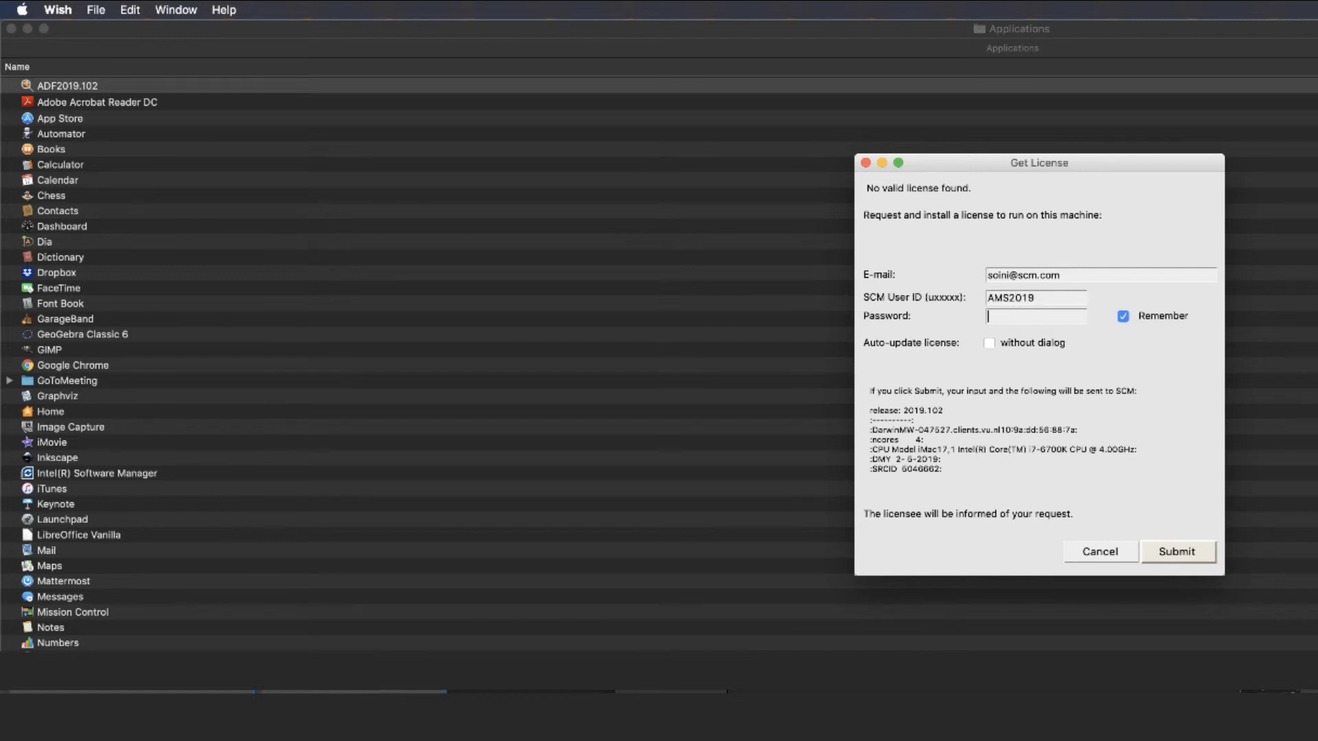
text(*******)
click(1178, 564)
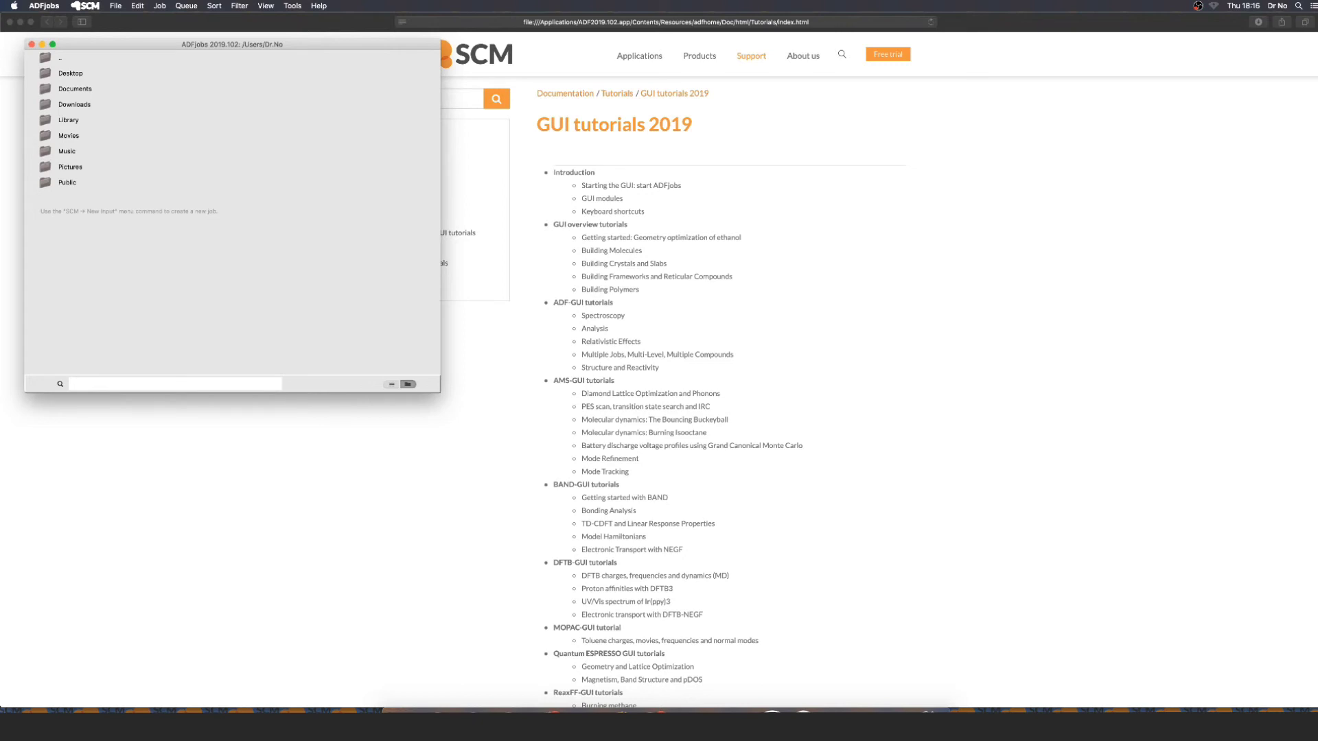
Step: Bring the Safari window with the GUI tutorials 2019 page in front of ADFjobs
click(1274, 544)
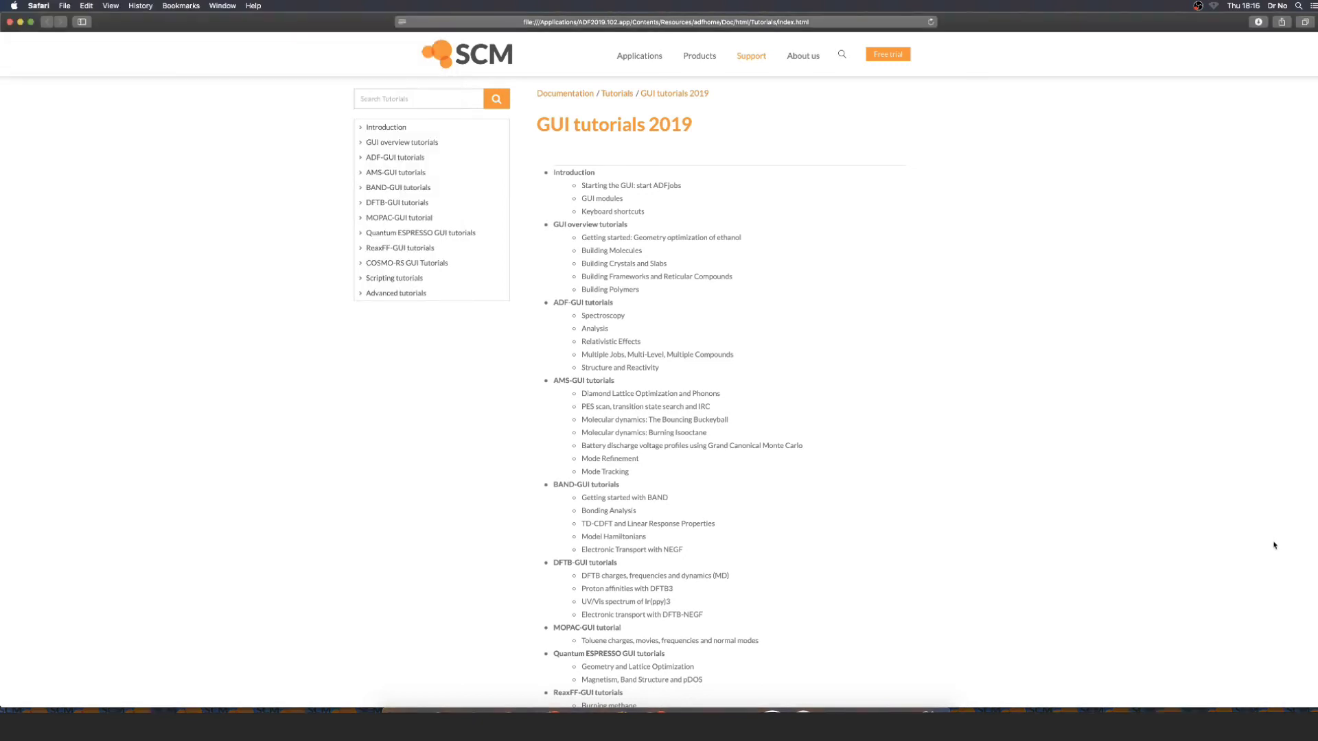